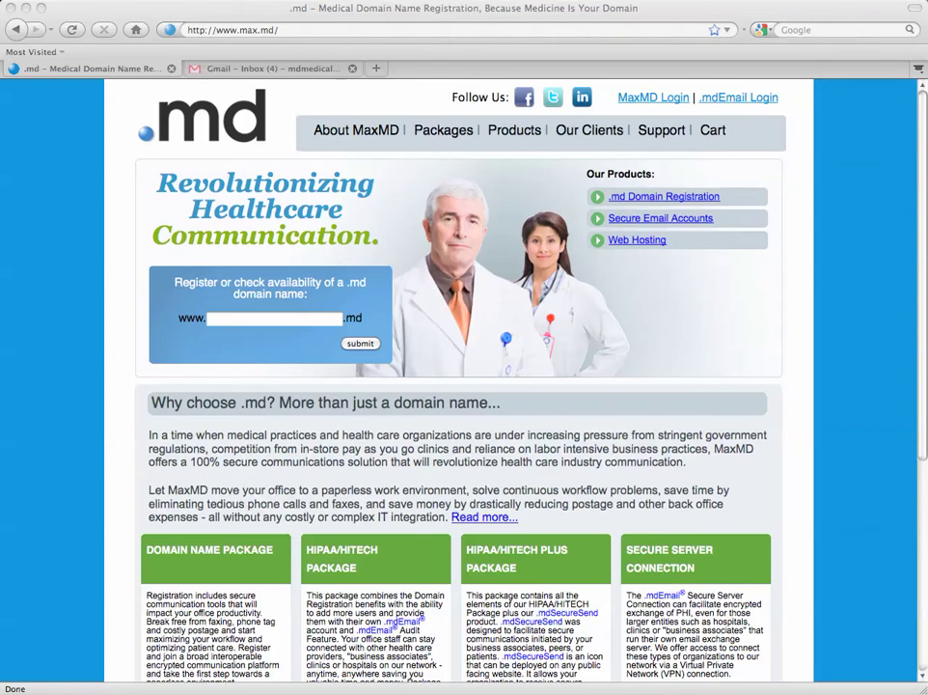
- Open Support's 'secure: This is an encrypted message' email in Gmail and view Secure_mdEmail_Message.html
{"action": "left_click", "coordinate": [286, 70]}
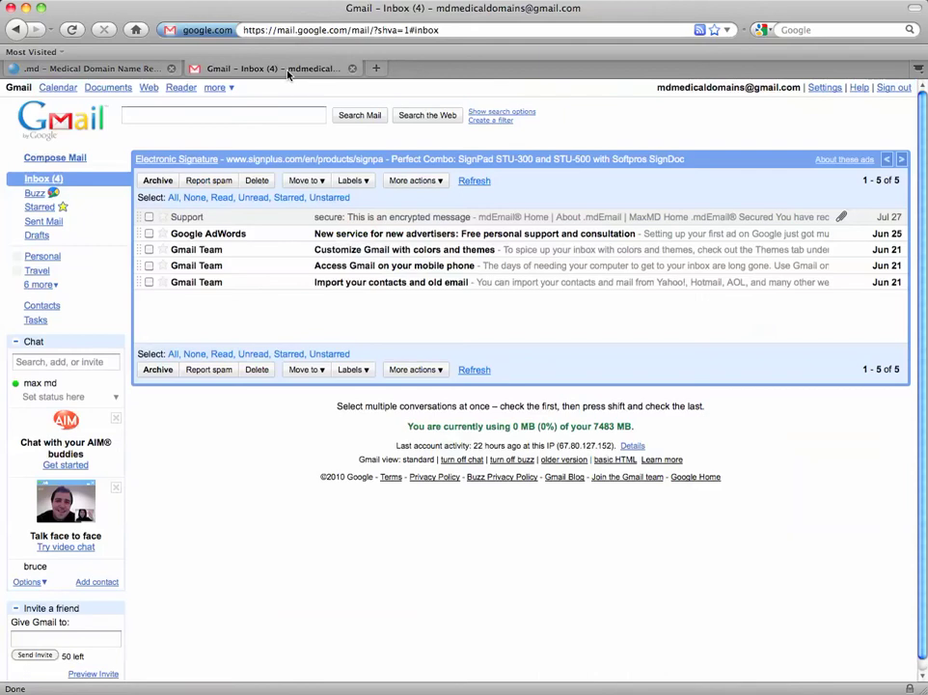
{"action": "left_click", "coordinate": [148, 216]}
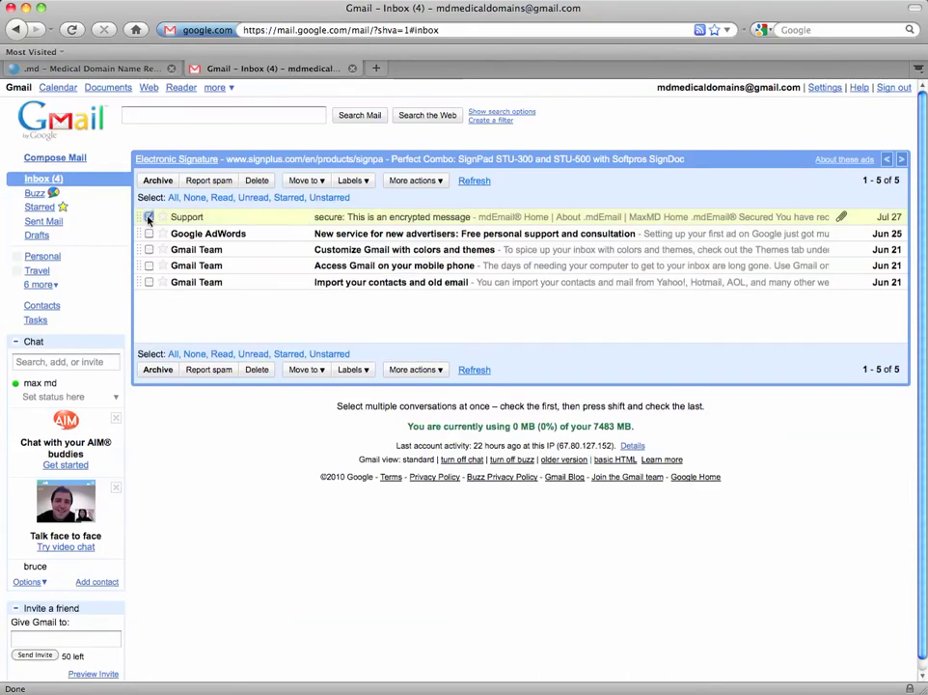
{"action": "left_click", "coordinate": [347, 220]}
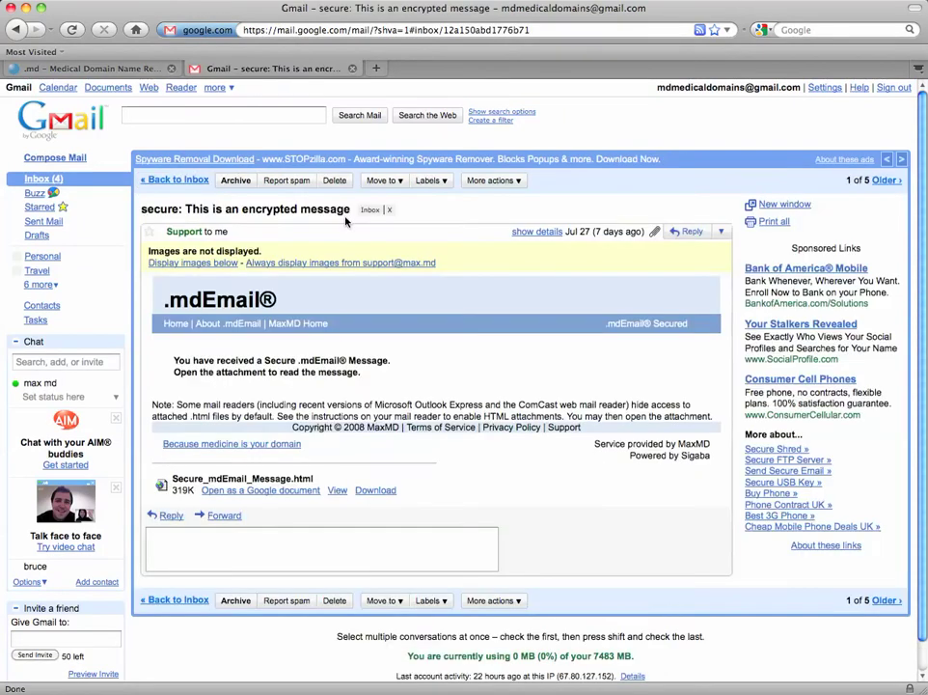
{"action": "scroll", "coordinate": [386, 386], "scroll_direction": "down", "scroll_amount": 1}
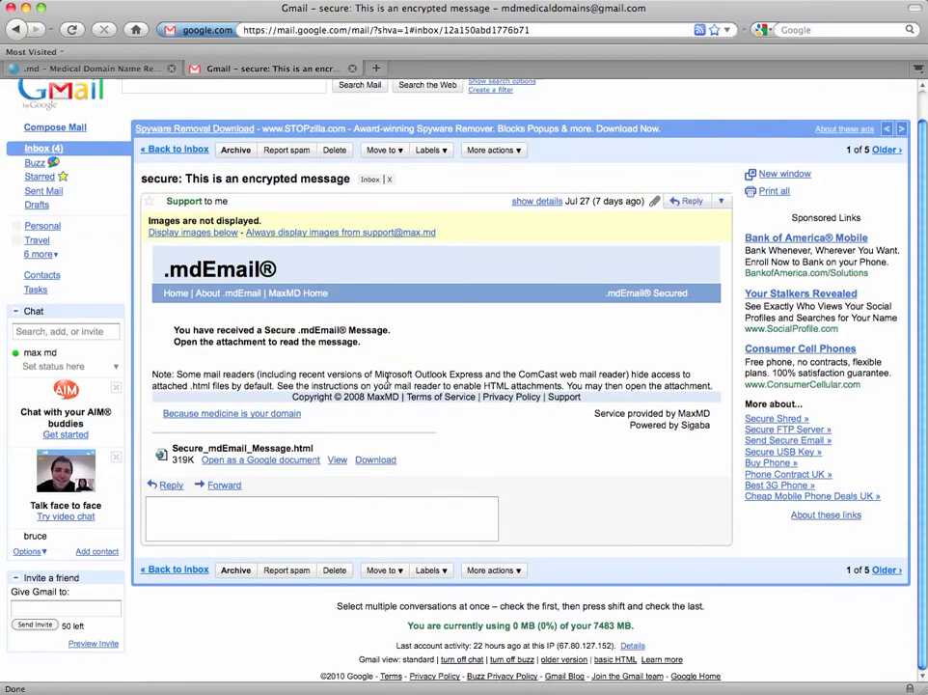
{"action": "left_click", "coordinate": [337, 461]}
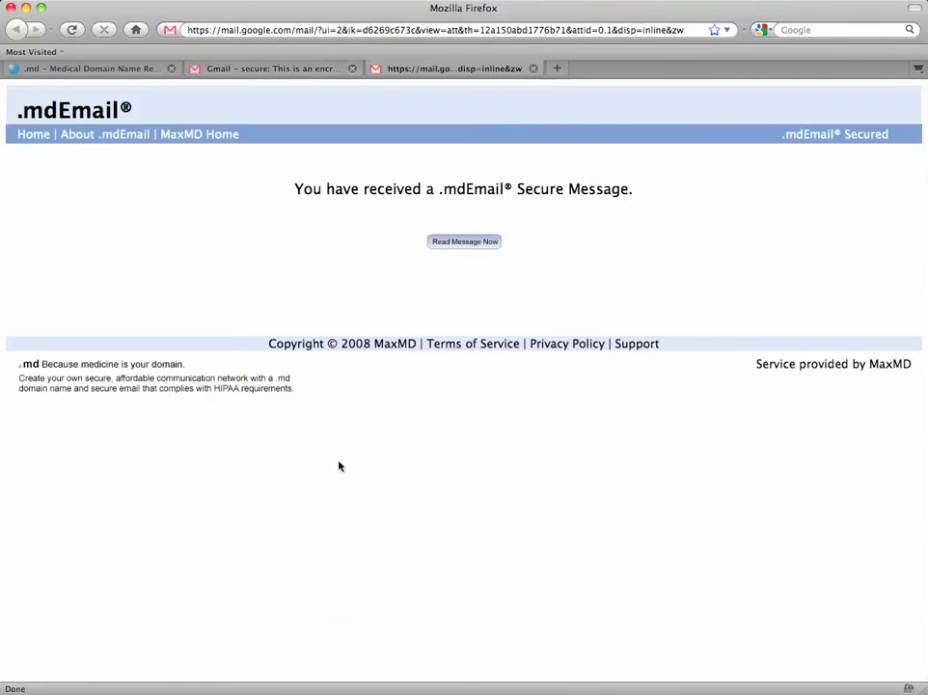
- Choose 'Read Message Now' to reach the mdEmail decryption login page
{"action": "left_click", "coordinate": [462, 250]}
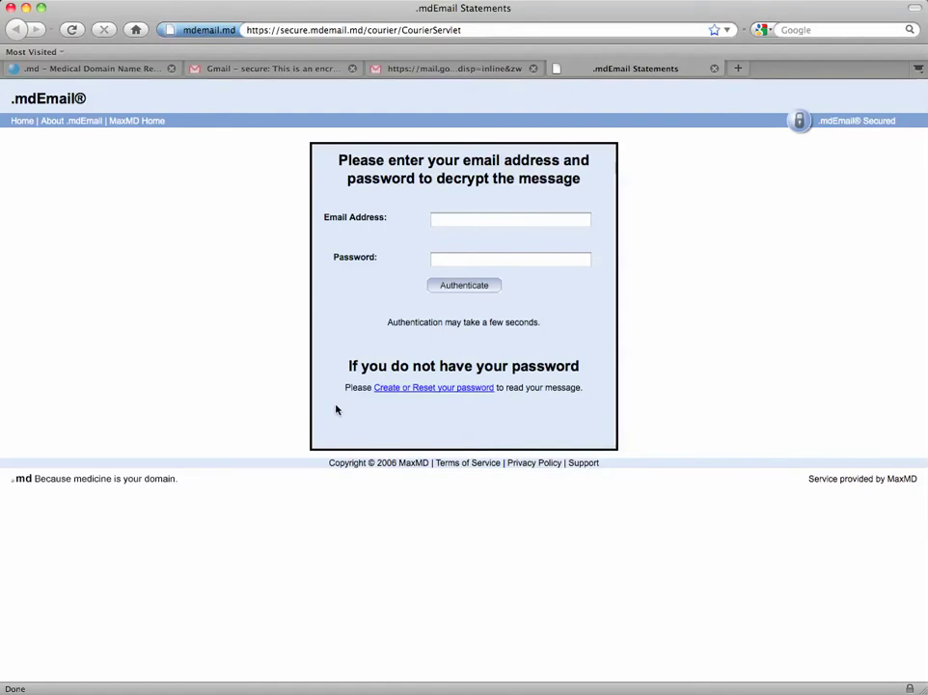
- Start password creation for the prefilled Gmail address, enter and confirm a new password, and submit
{"action": "left_click", "coordinate": [410, 389]}
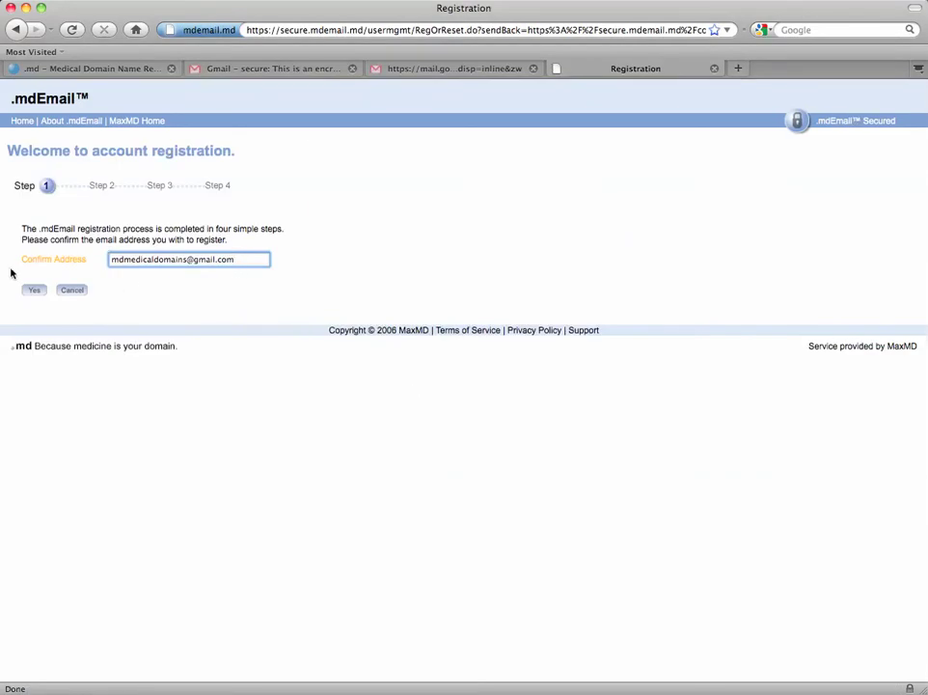
{"action": "left_click", "coordinate": [32, 291]}
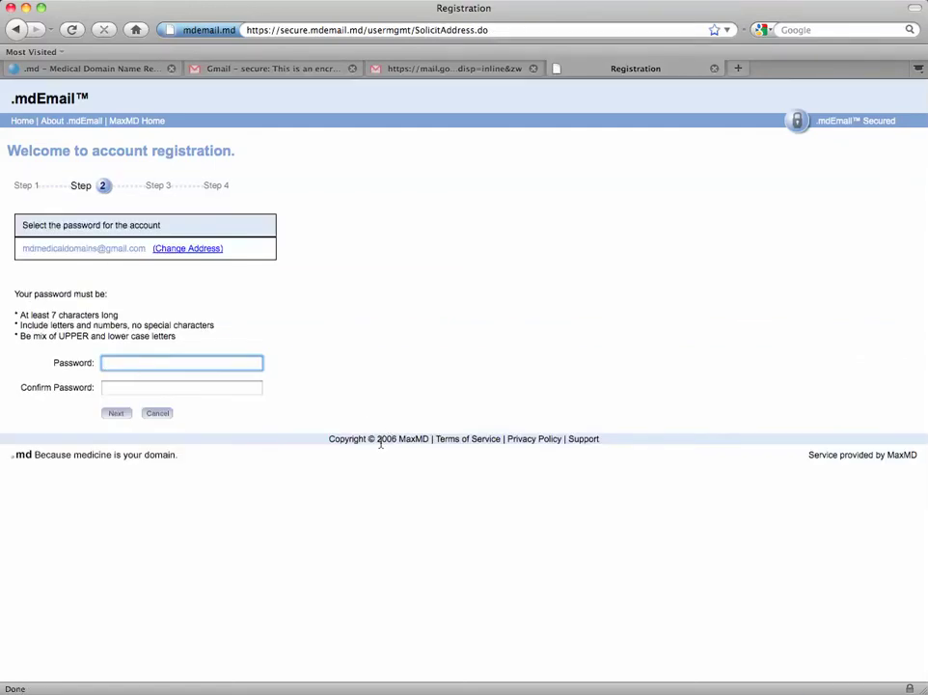
{"action": "left_click_drag", "start_coordinate": [198, 336], "coordinate": [14, 338]}
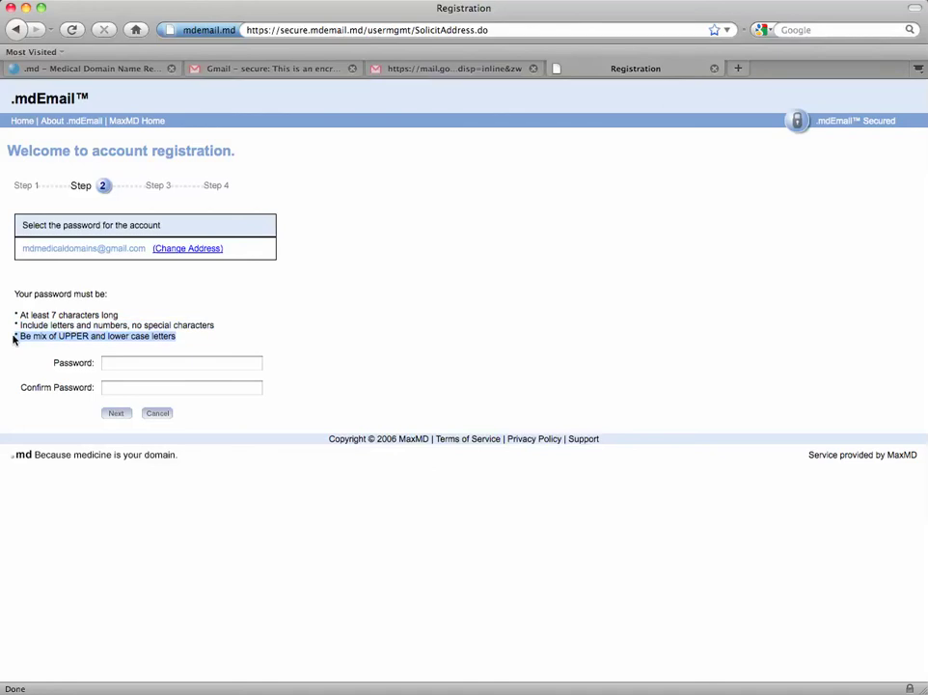
{"action": "left_click", "coordinate": [139, 363]}
{"action": "type", "text": "m"}
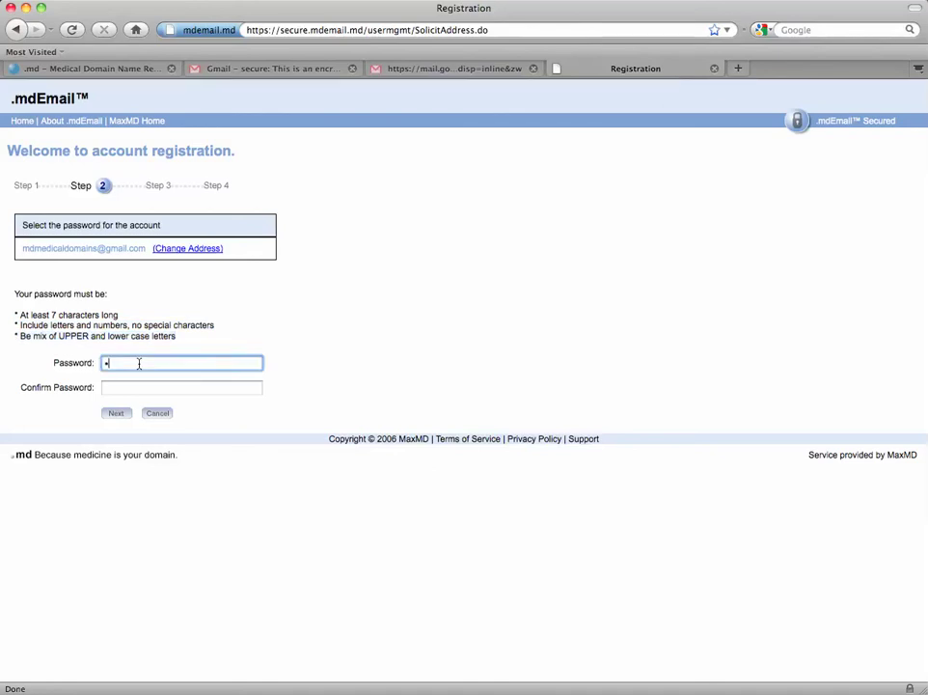
{"action": "type", "text": "dmedical"}
{"action": "key", "text": "Tab"}
{"action": "type", "text": "mdmed"}
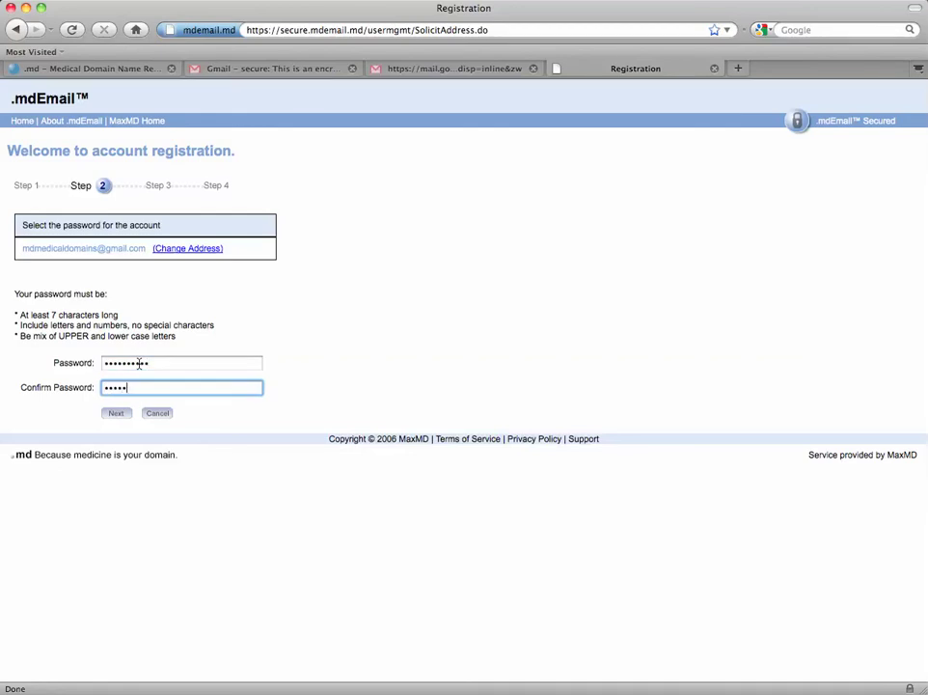
{"action": "type", "text": "ical1"}
{"action": "left_click", "coordinate": [113, 414]}
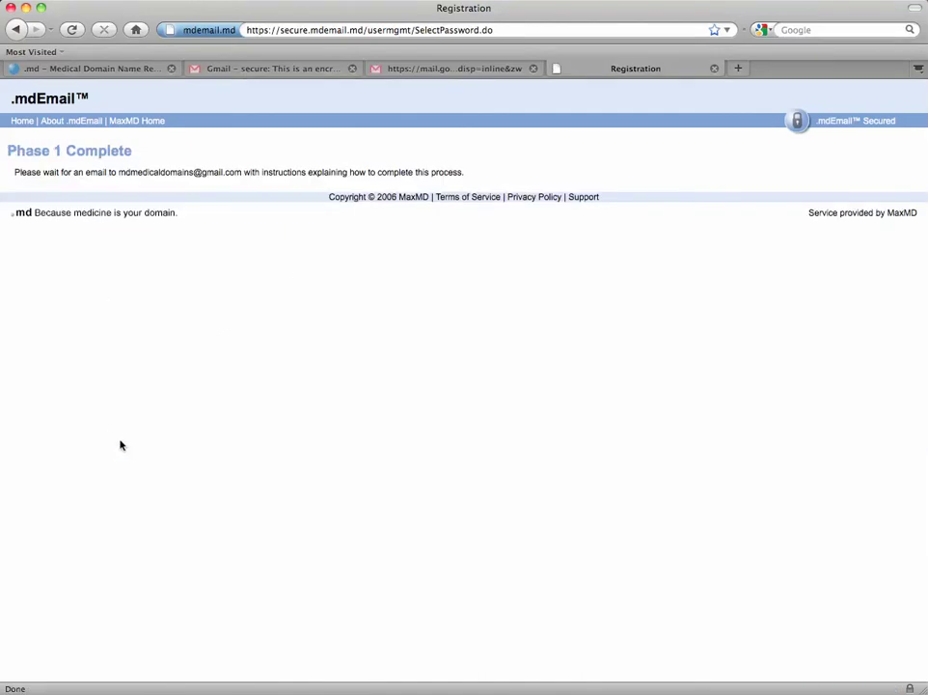
- Close the registration and attachment tabs and return to the Gmail inbox
{"action": "left_click", "coordinate": [714, 68]}
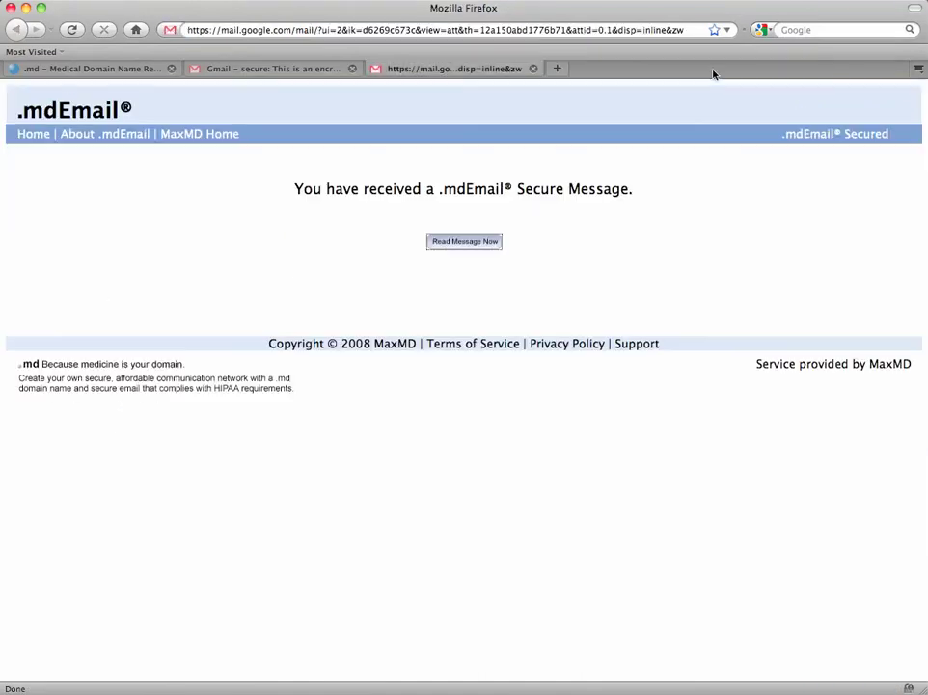
{"action": "left_click", "coordinate": [534, 69]}
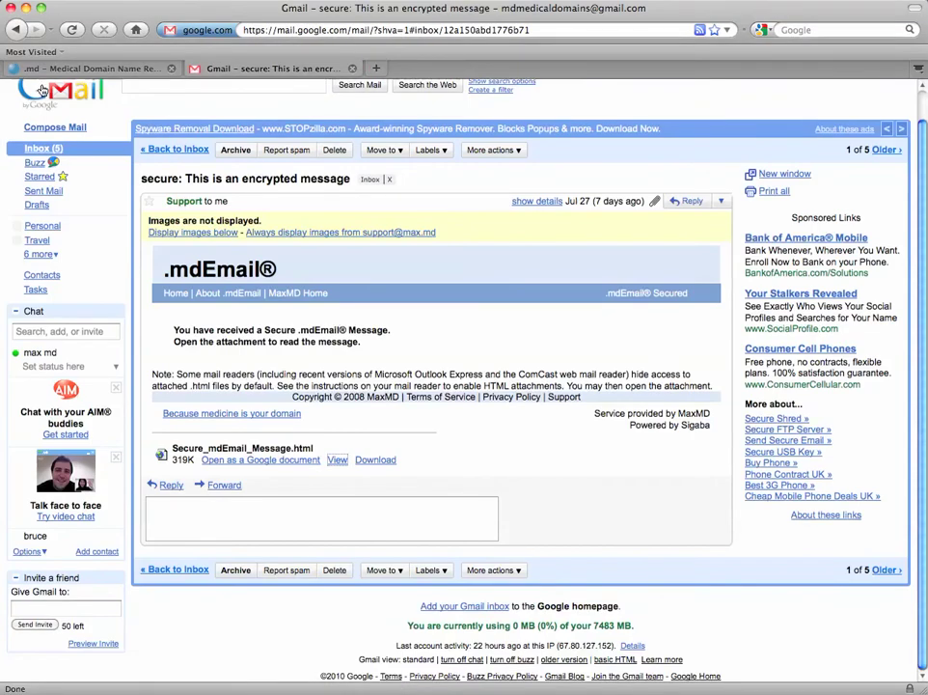
{"action": "key", "text": "u"}
- Open the 'Activate your mdEmail Secure Email Account' email and follow its activation link
{"action": "left_click", "coordinate": [150, 232]}
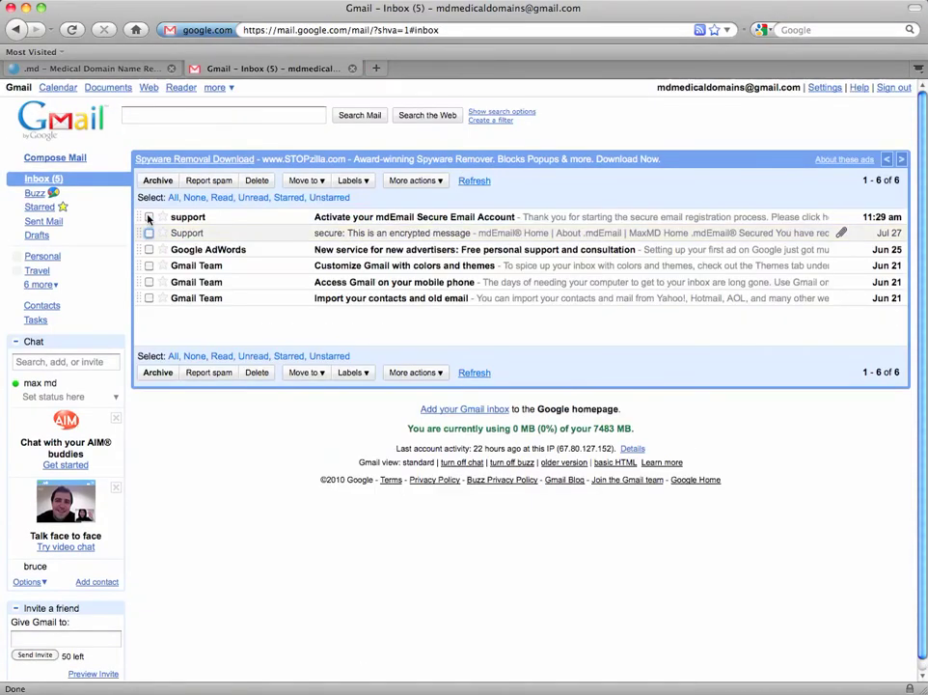
{"action": "left_click", "coordinate": [150, 216]}
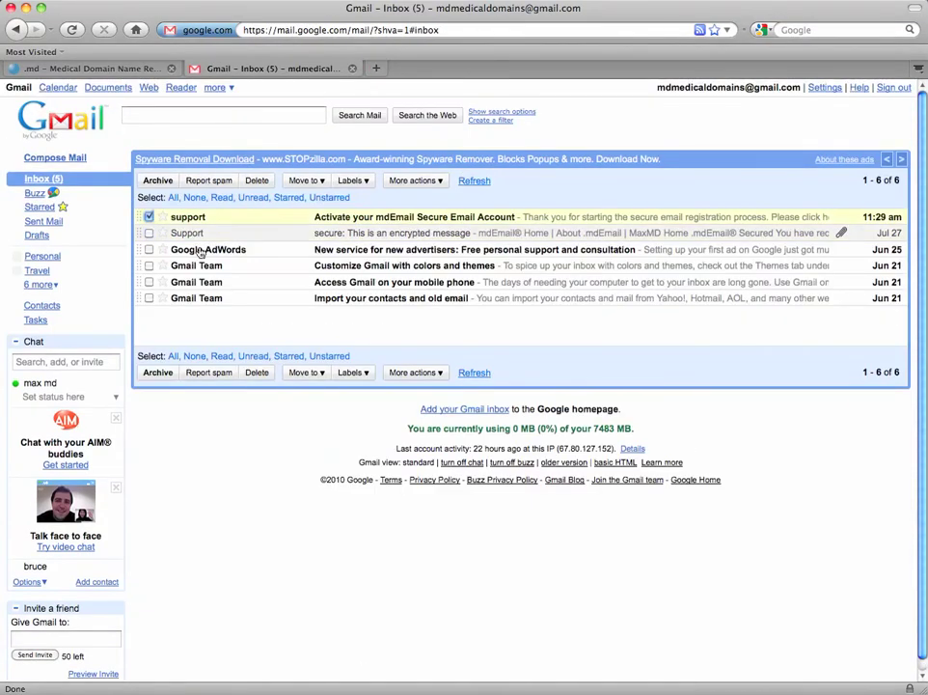
{"action": "left_click", "coordinate": [388, 220]}
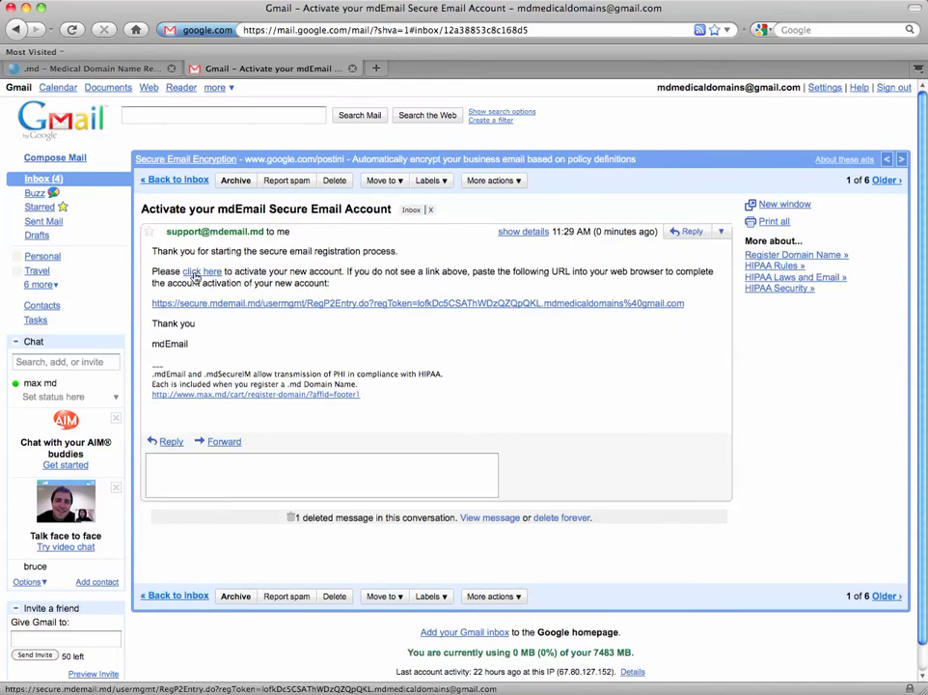
{"action": "left_click", "coordinate": [194, 275]}
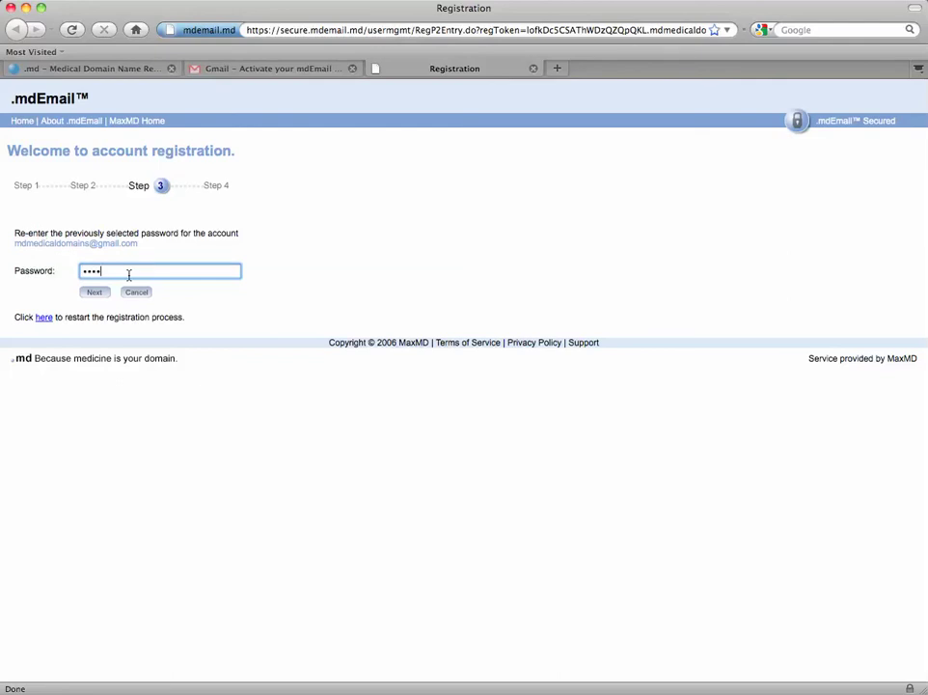
- Re-enter the password, continue, and fill in the account holder's first name, middle initial and last name
{"action": "type", "text": "••••"}
{"action": "left_click", "coordinate": [90, 293]}
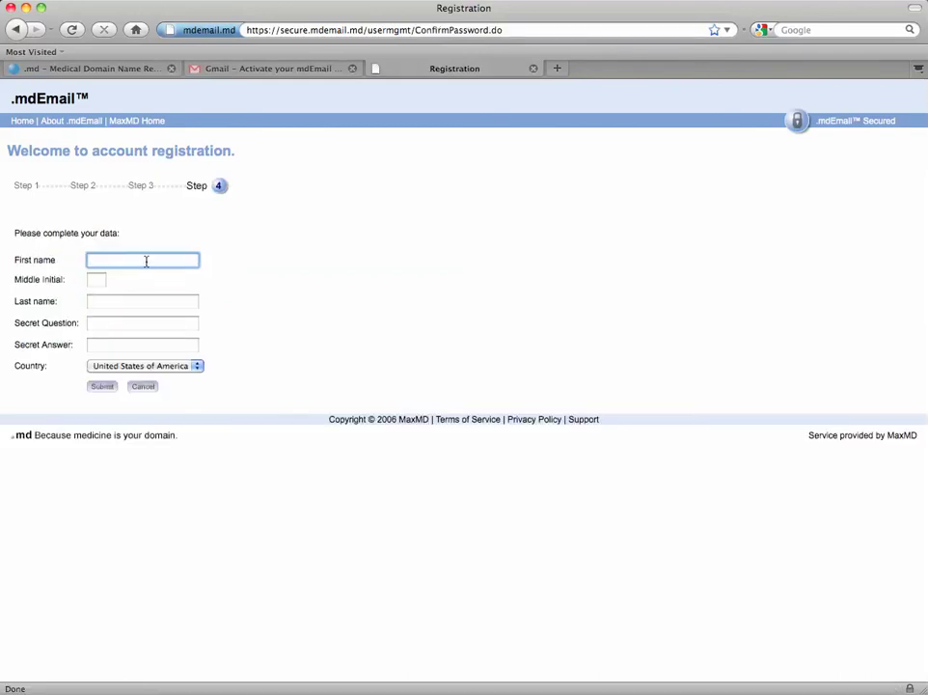
{"action": "key", "text": "Tab"}
{"action": "key", "text": "Tab"}
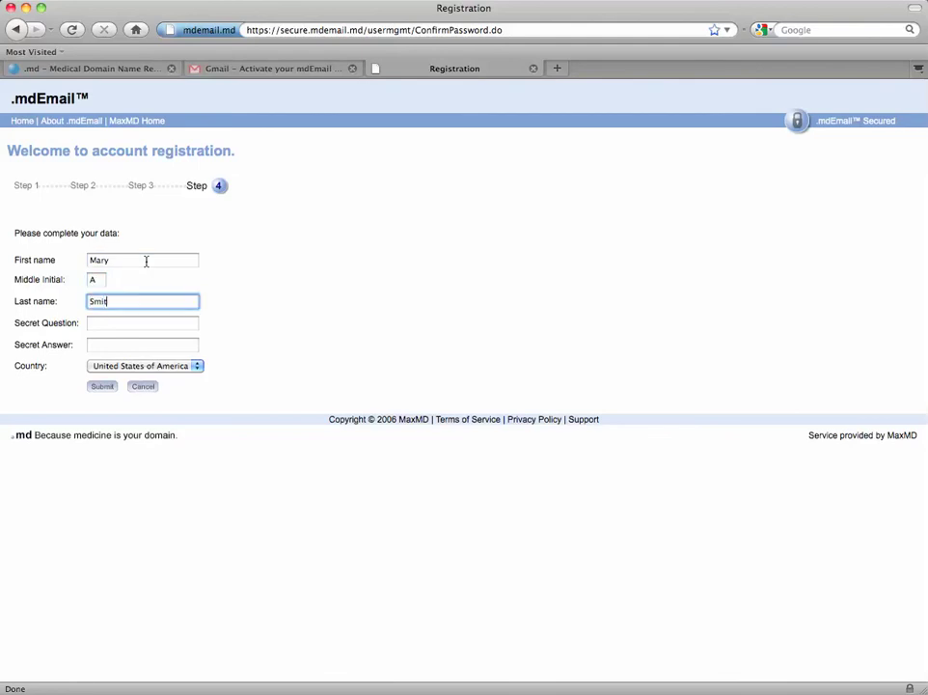
- Set the secret question 'What was your childhood Pets name?' with its answer and submit the registration
{"action": "key", "text": "Tab"}
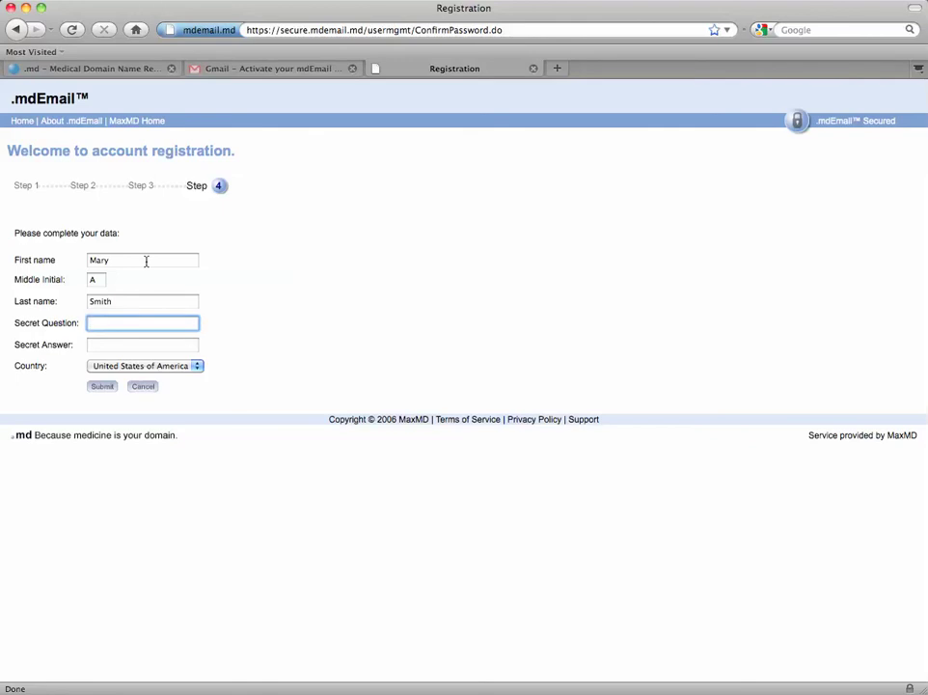
{"action": "type", "text": "What was your childhood Pe"}
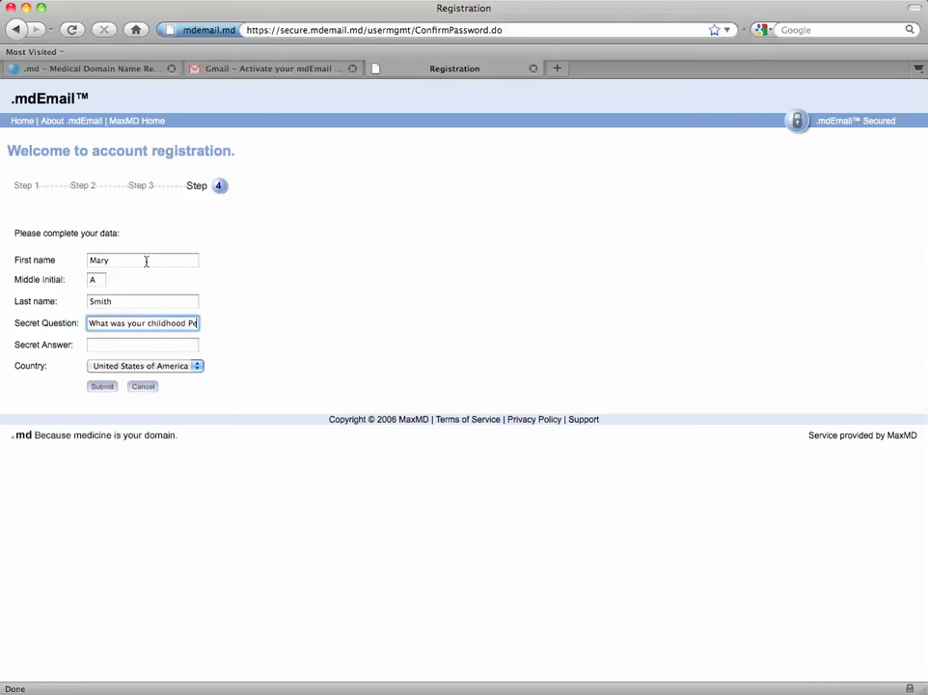
{"action": "type", "text": "ts name?"}
{"action": "key", "text": "Tab"}
{"action": "type", "text": "Kevin"}
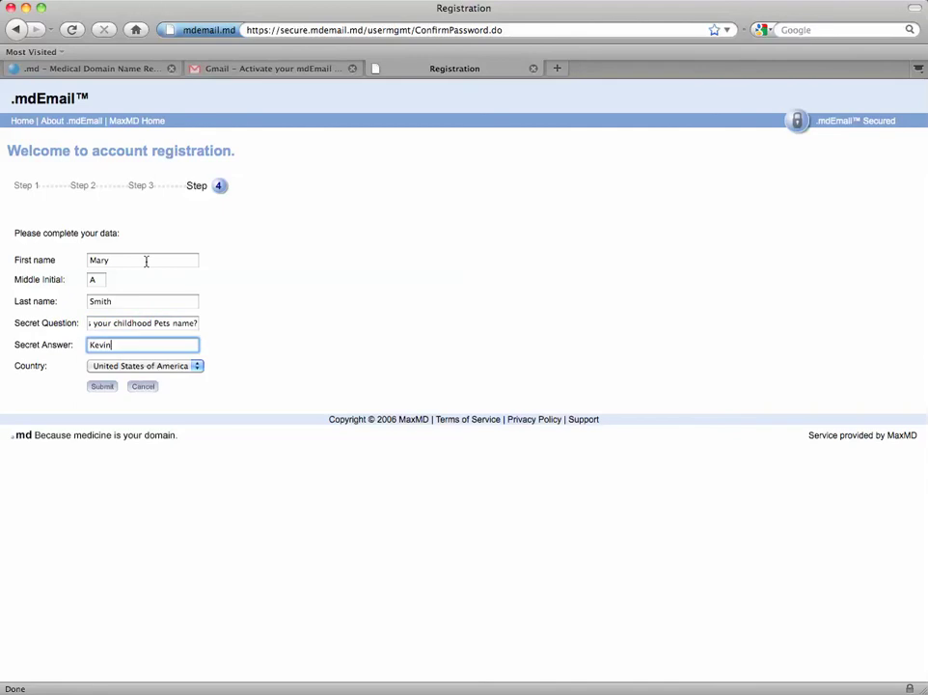
{"action": "left_click", "coordinate": [103, 386]}
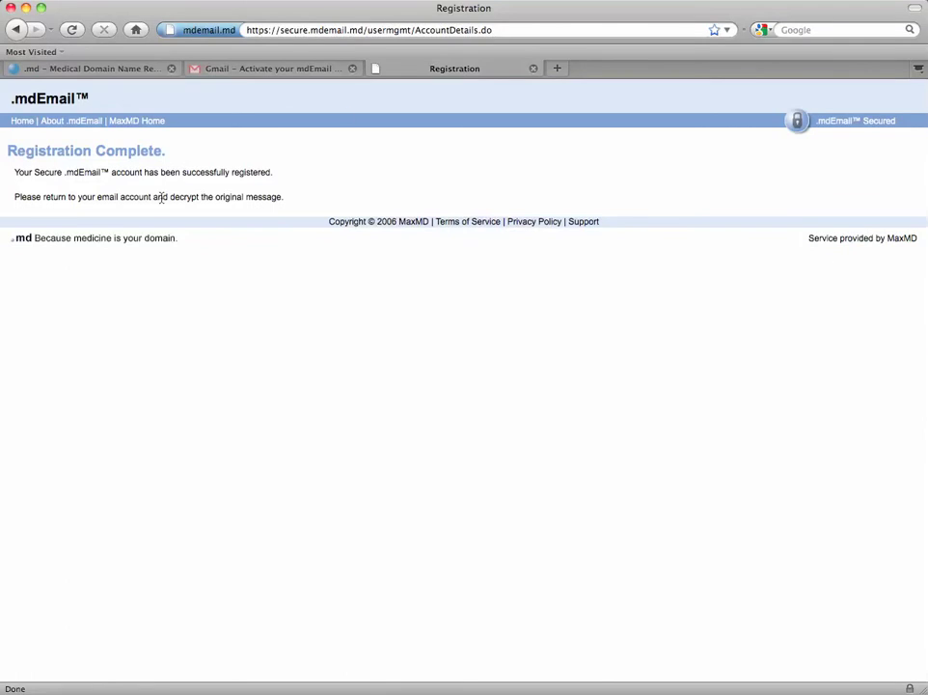
- Close the registration tab, reopen Support's encrypted message in Gmail, and view its secure attachment
{"action": "left_click", "coordinate": [534, 68]}
{"action": "left_click", "coordinate": [46, 109]}
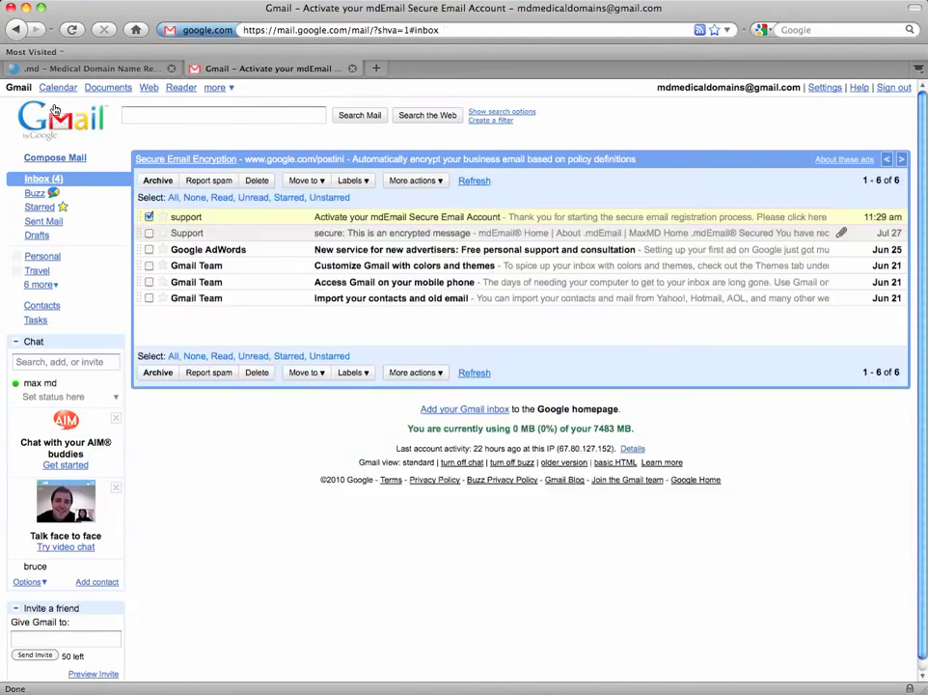
{"action": "left_click", "coordinate": [150, 217]}
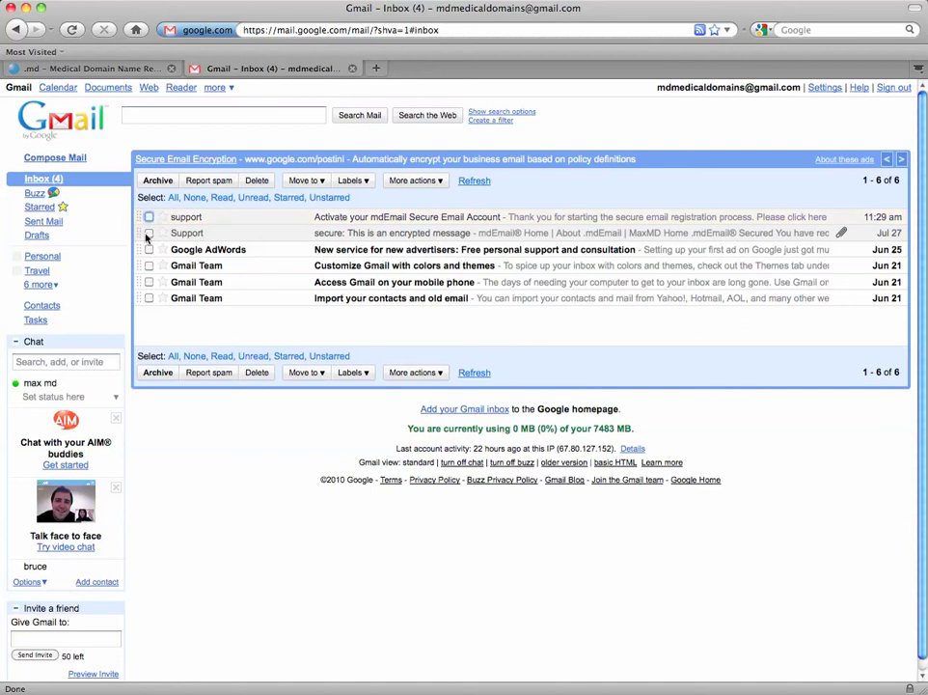
{"action": "left_click", "coordinate": [148, 234]}
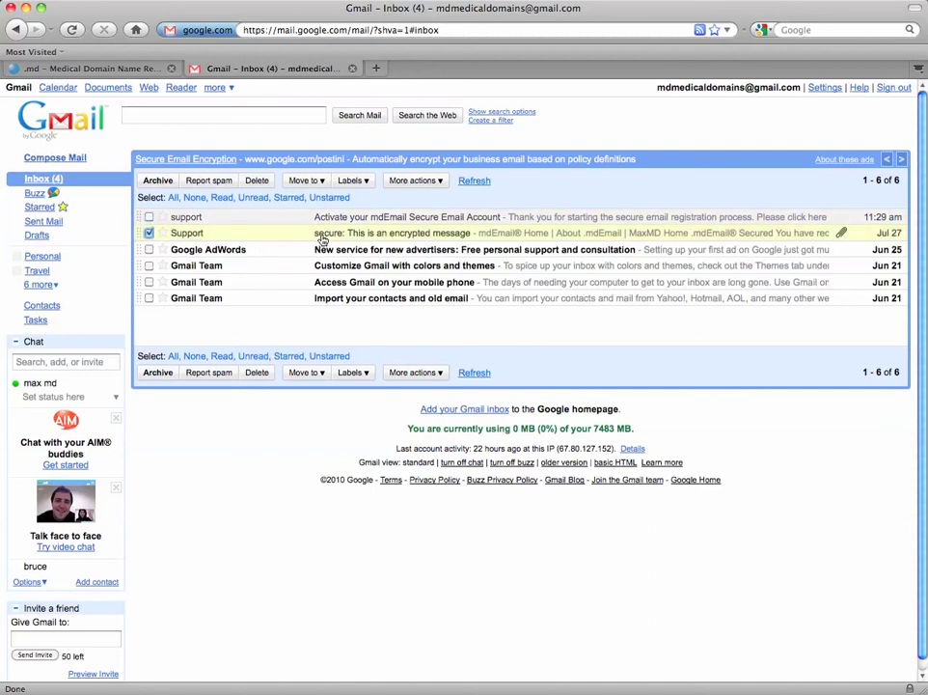
{"action": "left_click", "coordinate": [322, 237]}
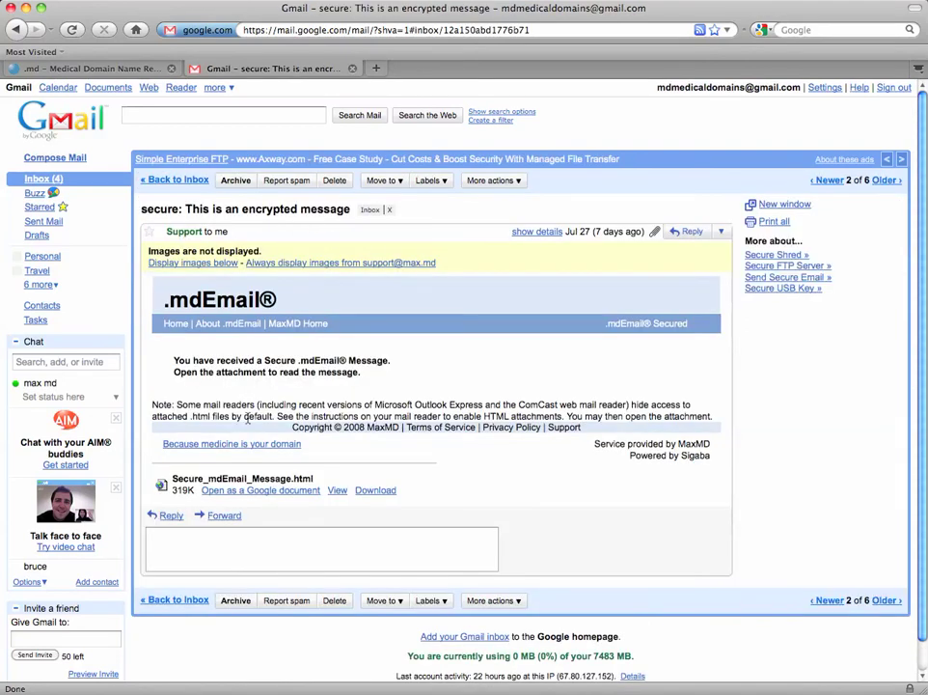
{"action": "left_click", "coordinate": [338, 491]}
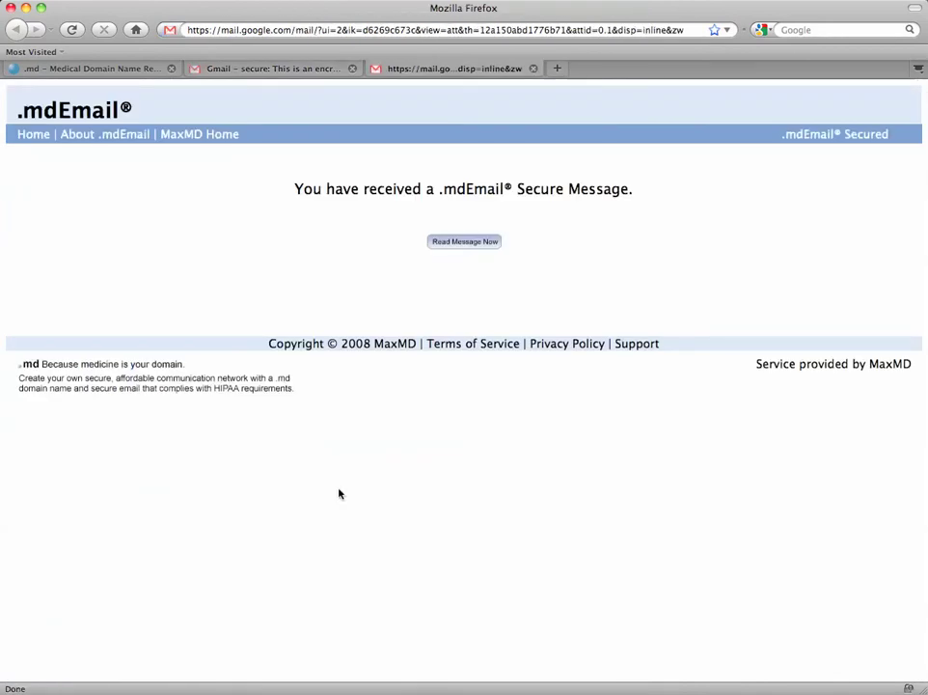
- Proceed to read the message, then authenticate with the registered email address and its password
{"action": "left_click", "coordinate": [472, 244]}
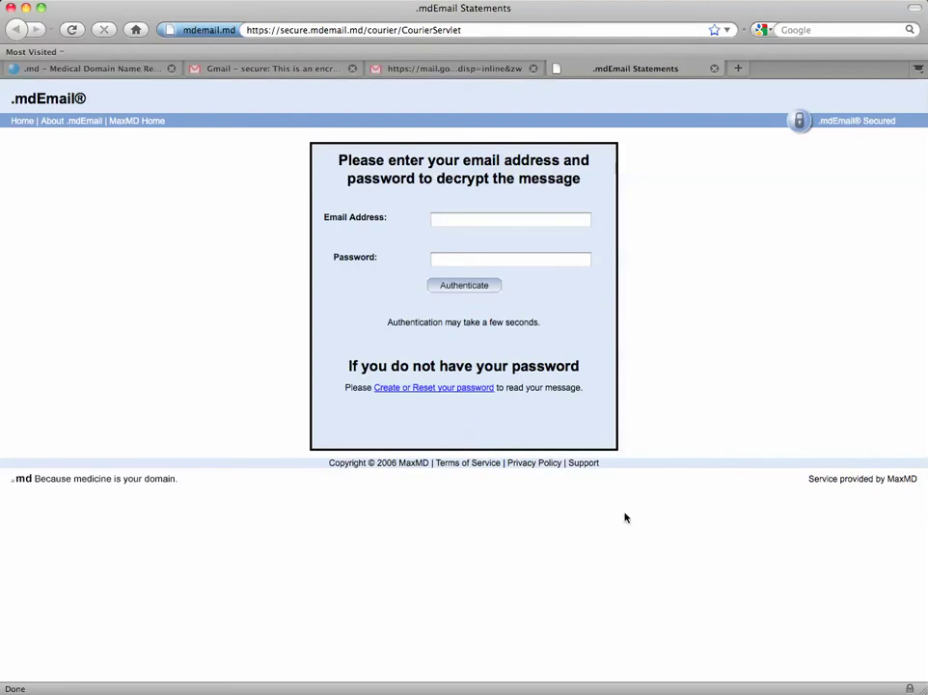
{"action": "left_click", "coordinate": [454, 221]}
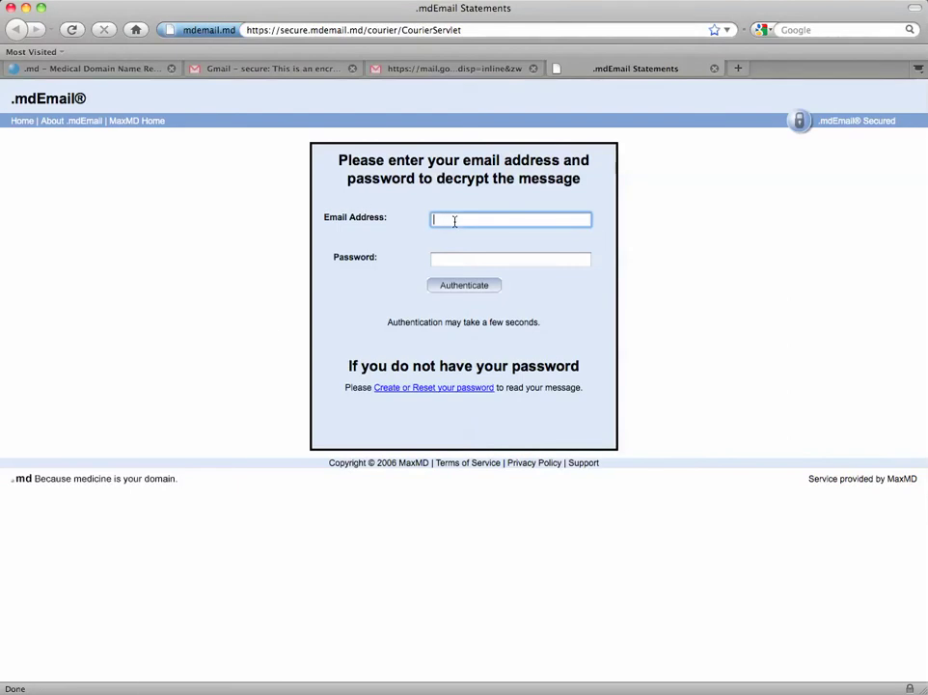
{"action": "key", "text": "super+v"}
{"action": "key", "text": "Tab"}
{"action": "type", "text": "****"}
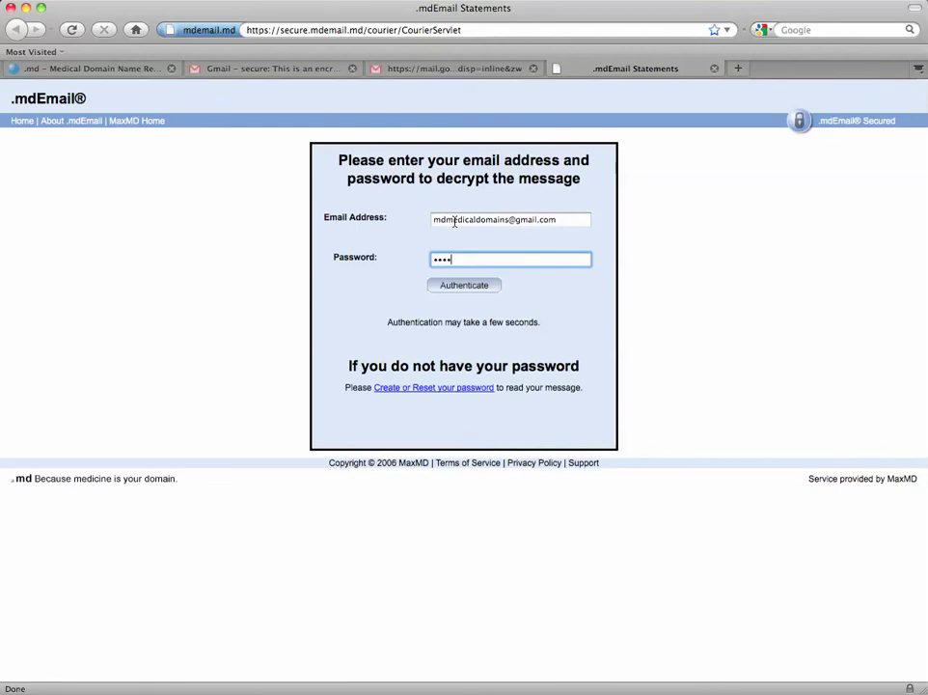
{"action": "type", "text": "******"}
{"action": "left_click", "coordinate": [481, 285]}
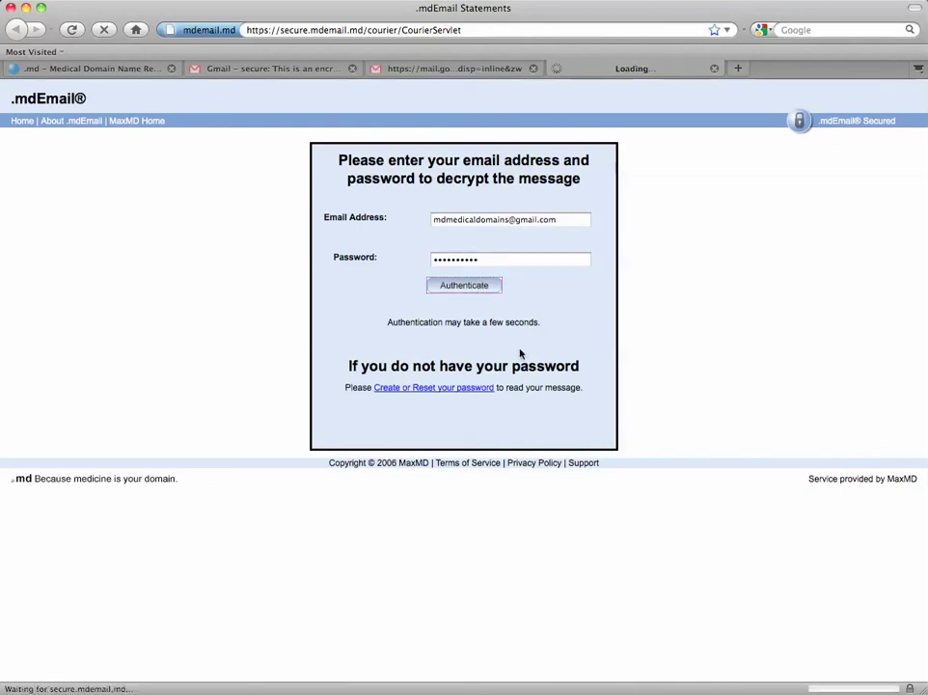